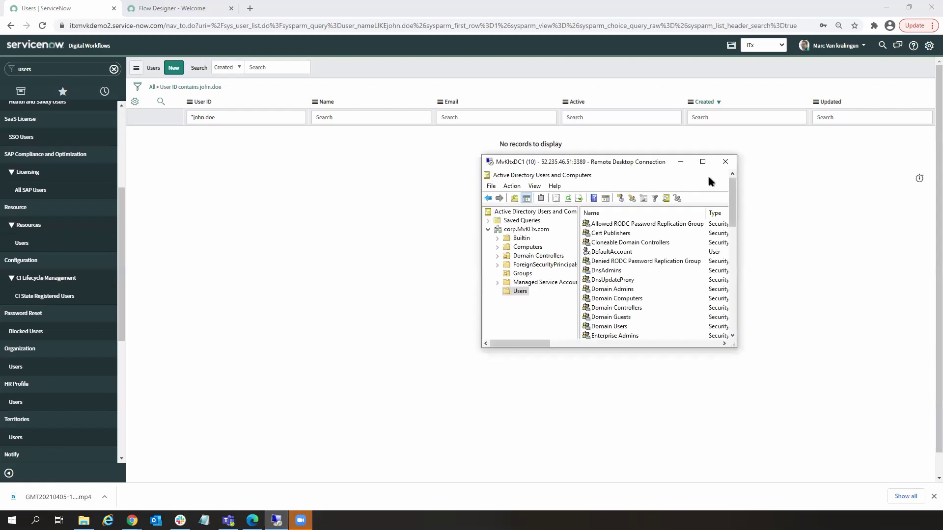
- In the maximized AD session, confirm ServiceNow_Users has one member, then return to ServiceNow
{"action": "left_click", "coordinate": [704, 162]}
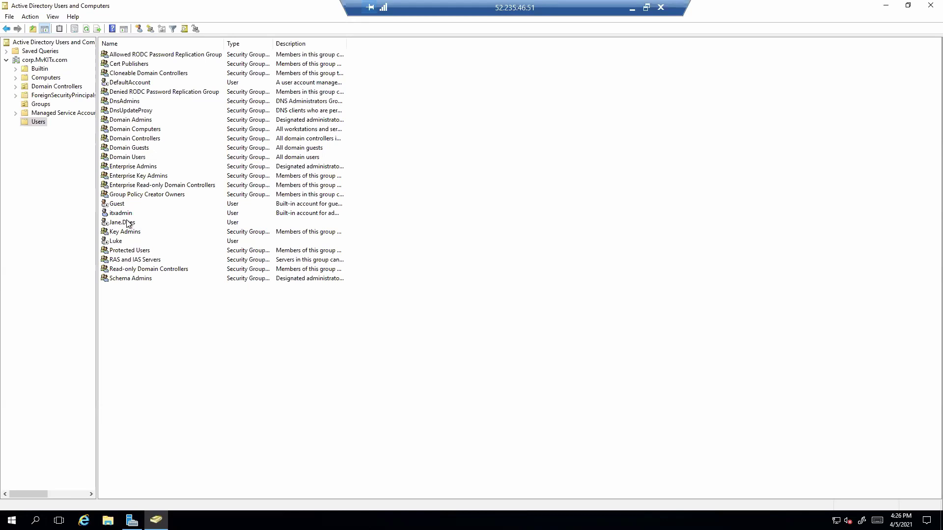
{"action": "left_click", "coordinate": [44, 104]}
{"action": "double_click", "coordinate": [133, 55]}
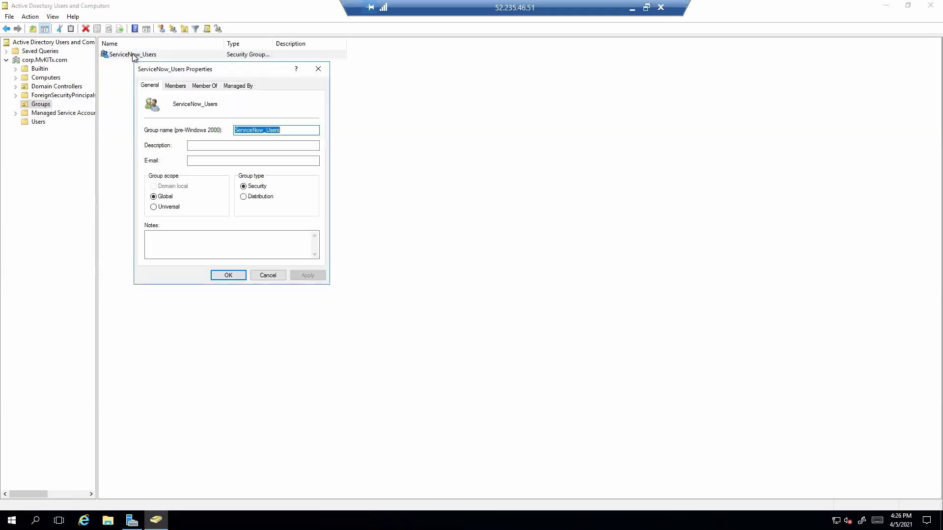
{"action": "left_click", "coordinate": [182, 87]}
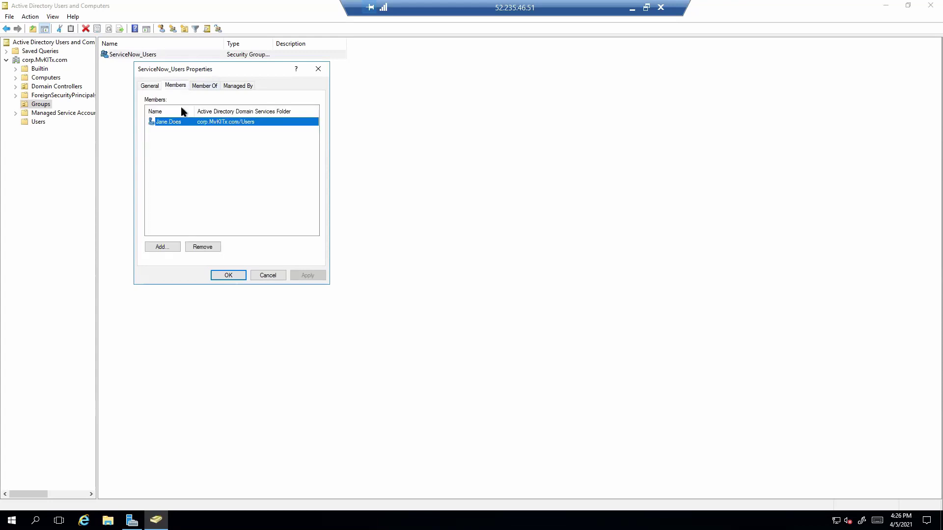
{"action": "left_click", "coordinate": [268, 276]}
{"action": "left_click", "coordinate": [39, 121]}
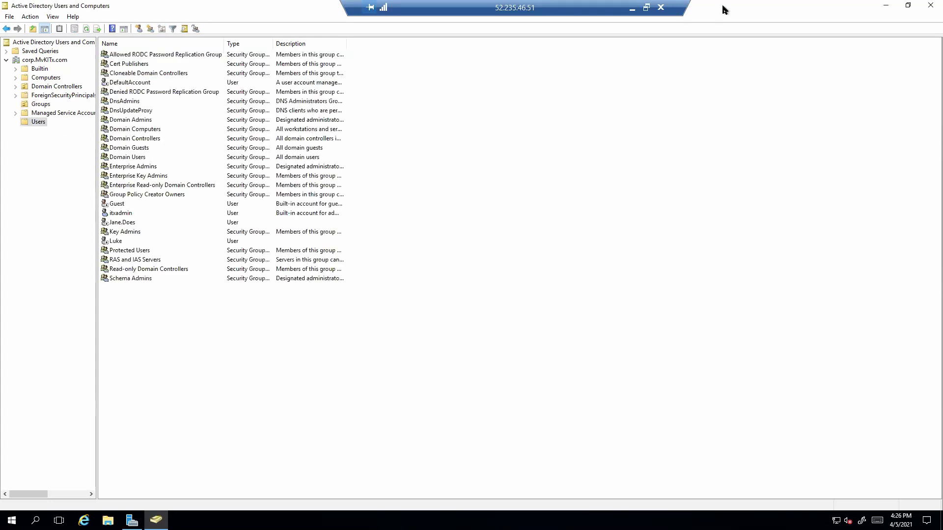
{"action": "left_click_drag", "start_coordinate": [678, 7], "coordinate": [688, 7]}
{"action": "left_click", "coordinate": [657, 8]}
{"action": "left_click", "coordinate": [678, 162]}
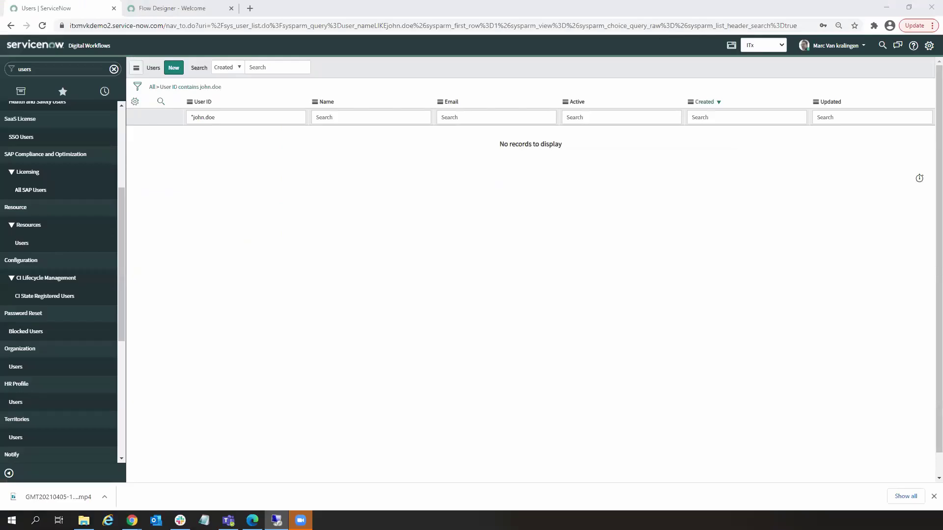
{"action": "left_click", "coordinate": [180, 521]}
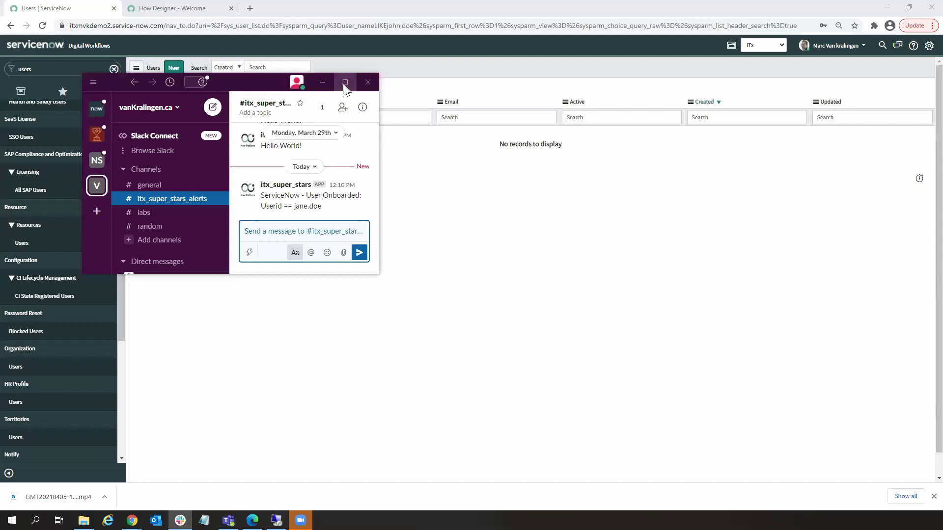
{"action": "double_click", "coordinate": [346, 88]}
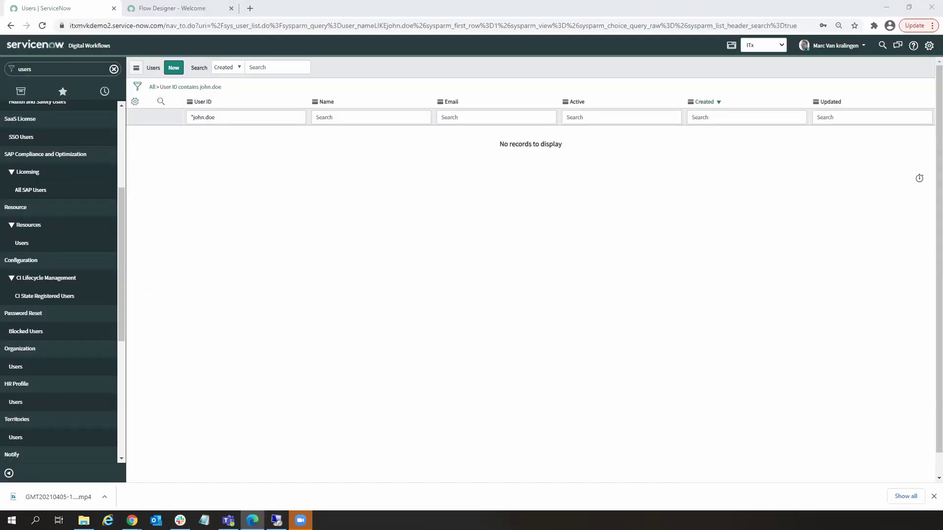
{"action": "double_click", "coordinate": [329, 71]}
- Start a new user record and enter the new hire's user ID, first and last name
{"action": "left_click", "coordinate": [174, 71]}
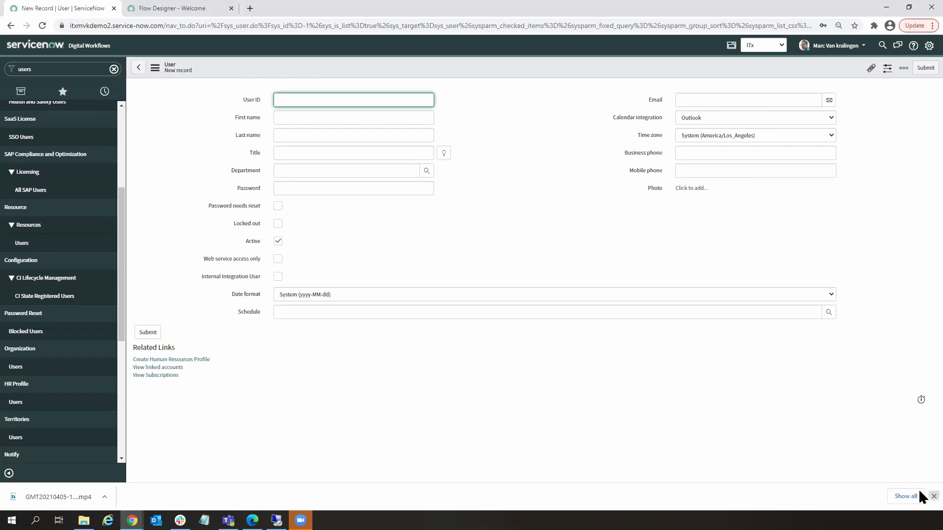
{"action": "left_click", "coordinate": [934, 496]}
{"action": "left_click", "coordinate": [334, 101]}
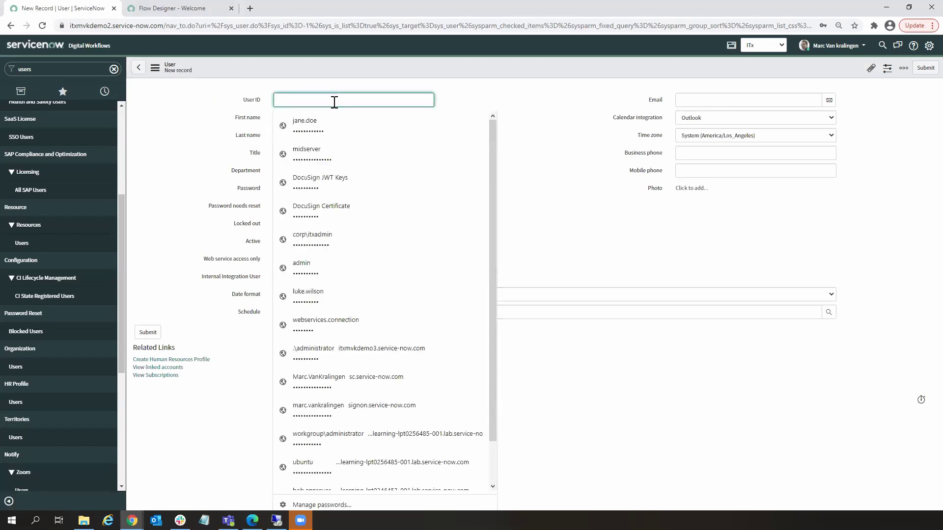
{"action": "type", "text": "John.Doe"}
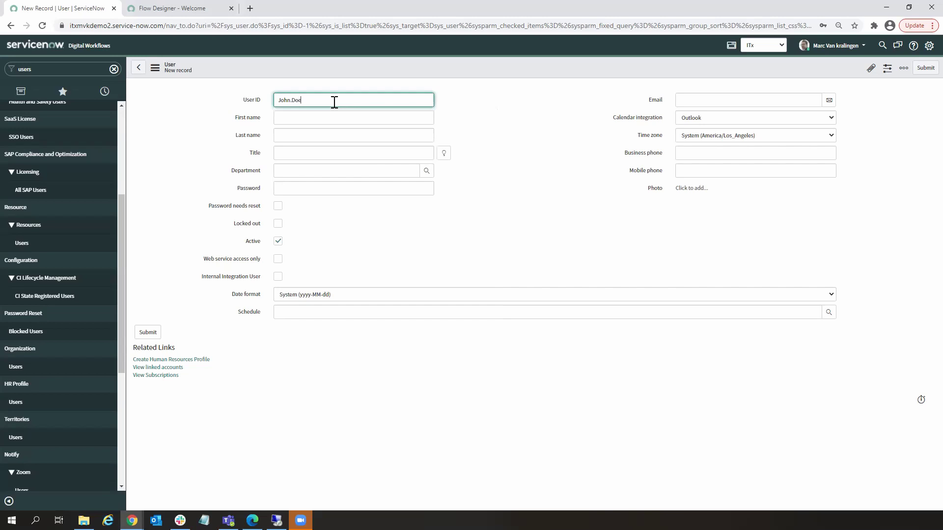
{"action": "left_click", "coordinate": [319, 115]}
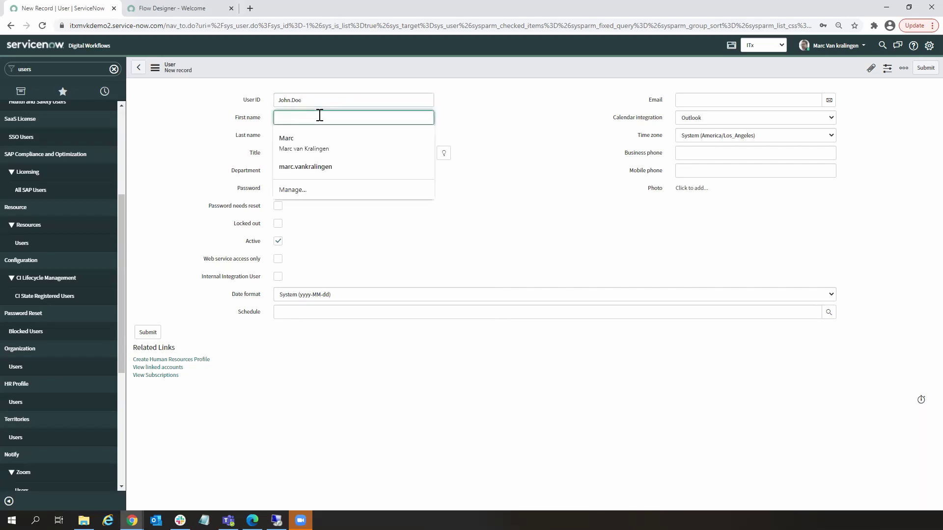
{"action": "type", "text": "John"}
{"action": "left_click", "coordinate": [304, 139]}
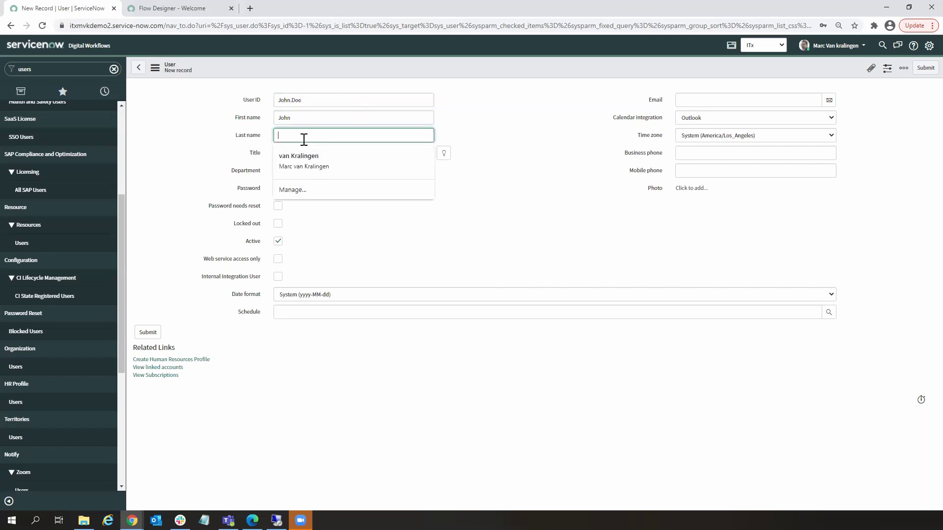
{"action": "type", "text": "Doe"}
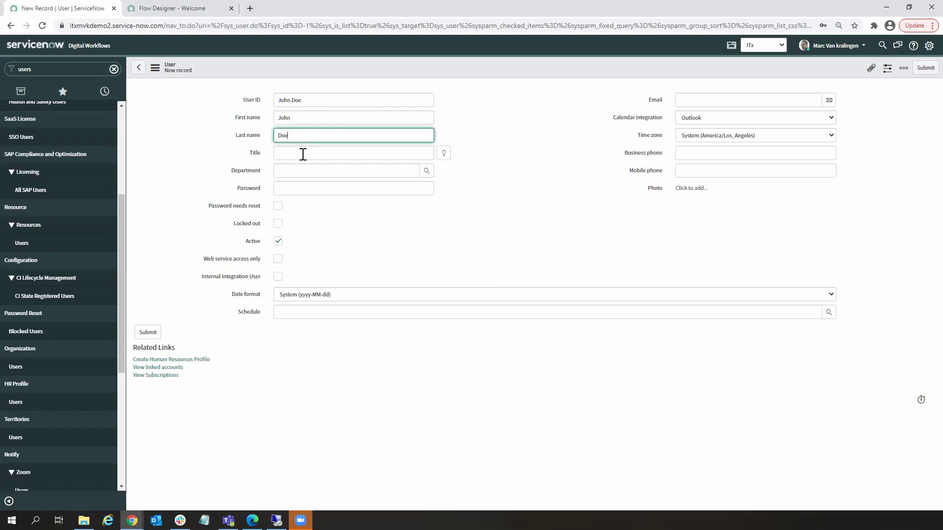
- Set title 'VP of Sale' and department Sales, then submit the user record
{"action": "left_click", "coordinate": [303, 154]}
{"action": "type", "text": "V"}
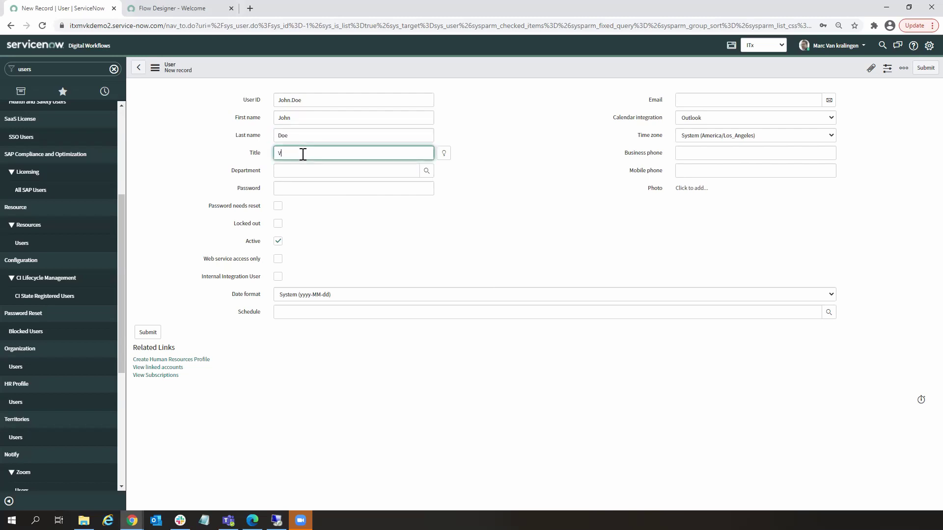
{"action": "type", "text": "P of Sale"}
{"action": "left_click", "coordinate": [292, 170]}
{"action": "type", "text": "Sale"}
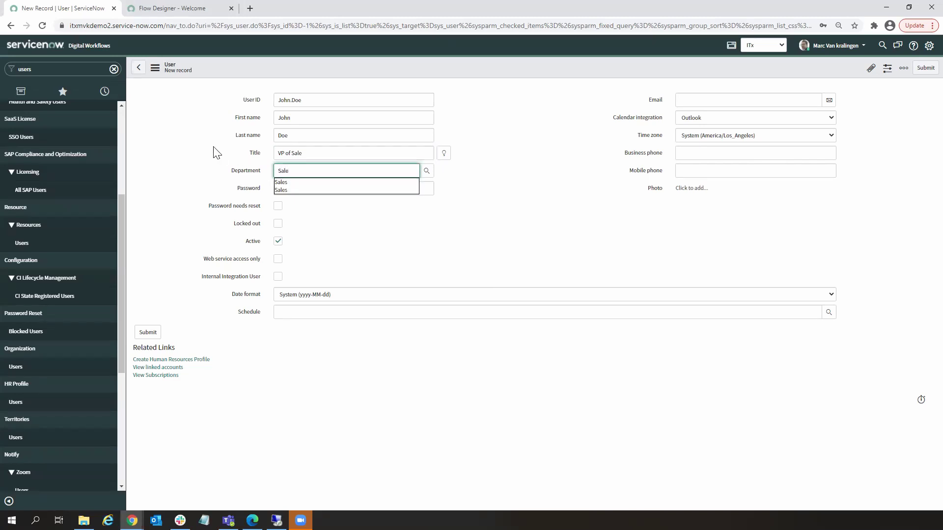
{"action": "left_click", "coordinate": [280, 182]}
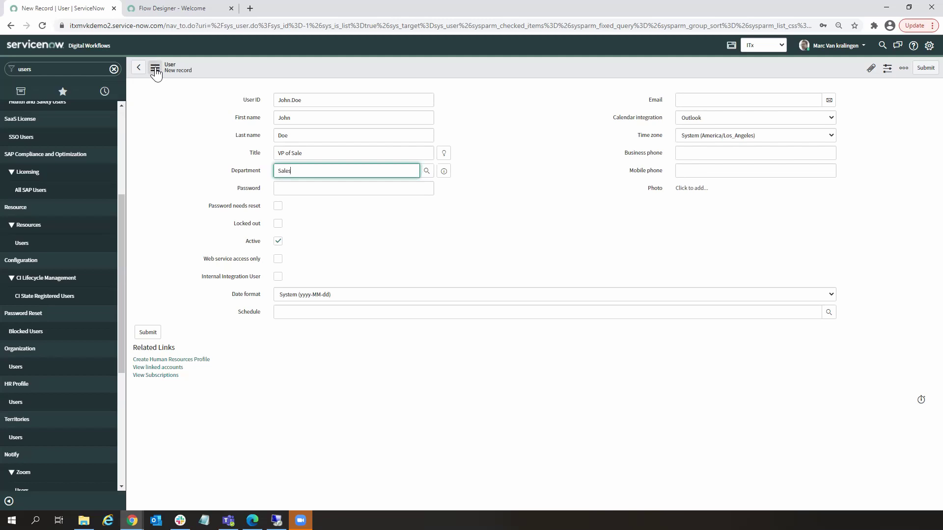
{"action": "left_click", "coordinate": [925, 68]}
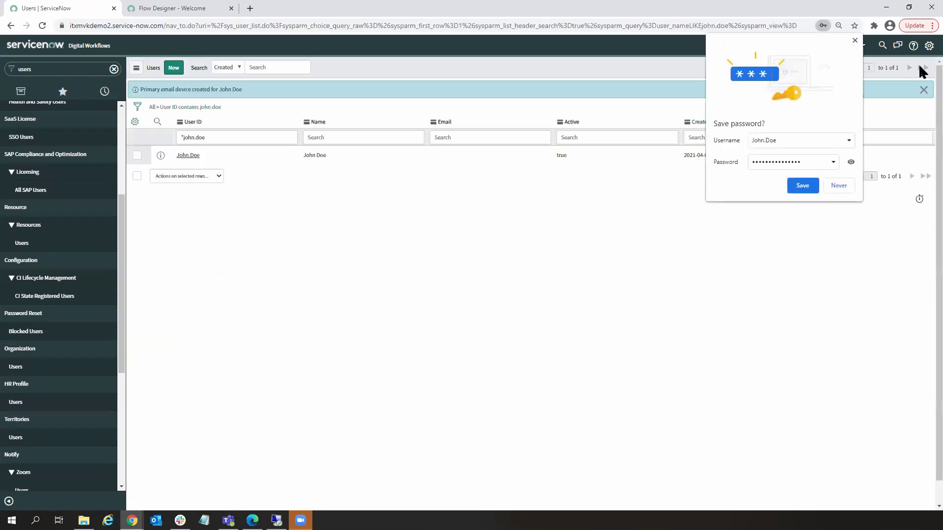
{"action": "left_click", "coordinate": [801, 189]}
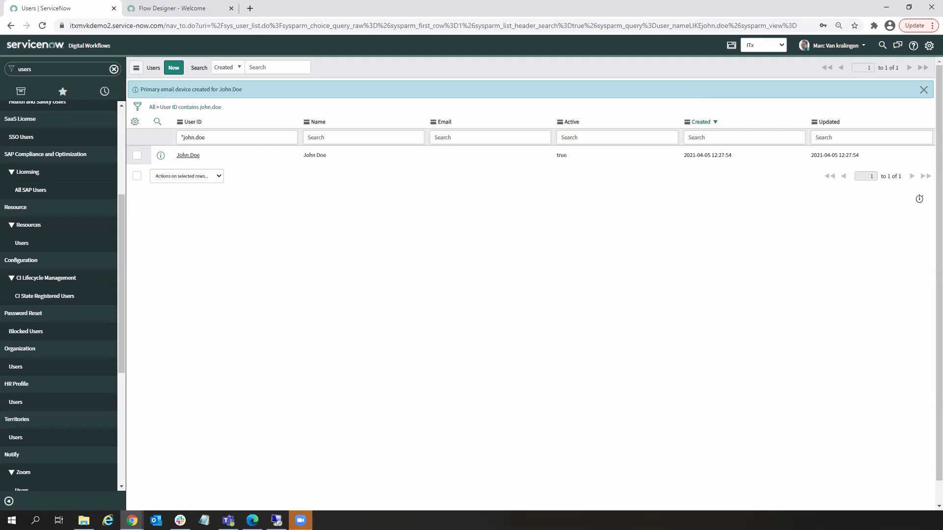
- Switch to the Remote Desktop Connection session from the taskbar
{"action": "left_click", "coordinate": [276, 521]}
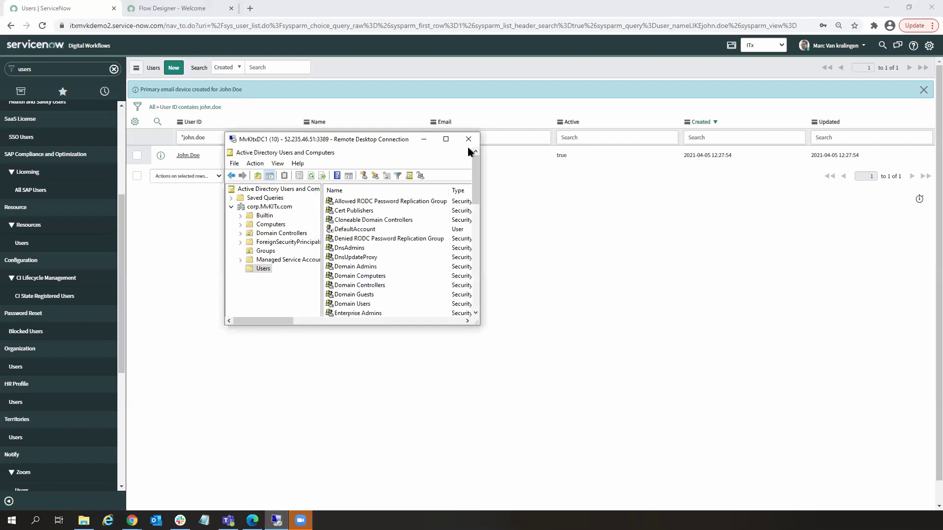
- Refresh Users and check the new user's Organization tab shows VP of Sale, Sales
{"action": "left_click", "coordinate": [445, 142]}
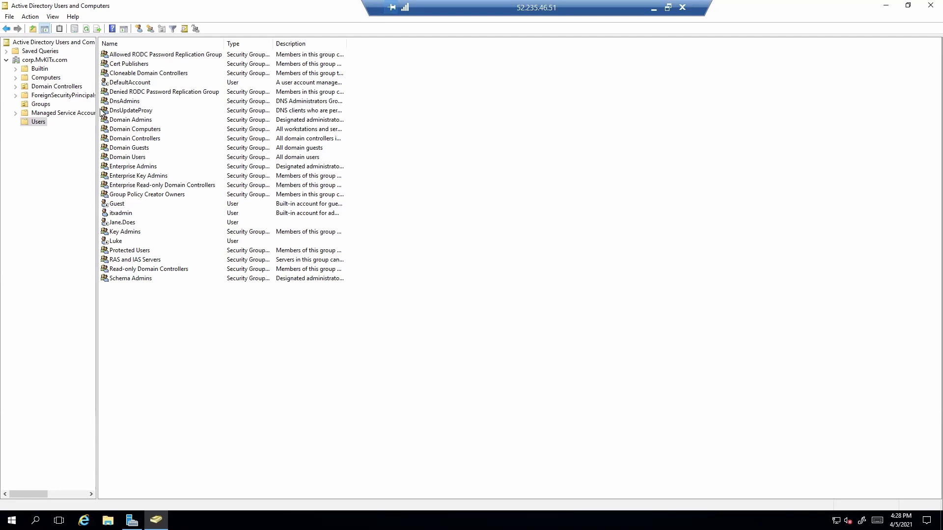
{"action": "left_click", "coordinate": [86, 29]}
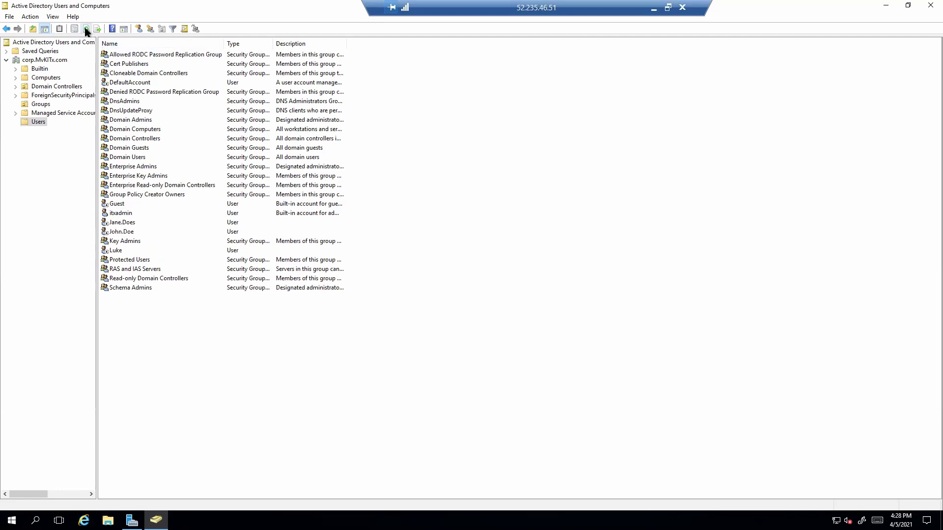
{"action": "left_click", "coordinate": [122, 233]}
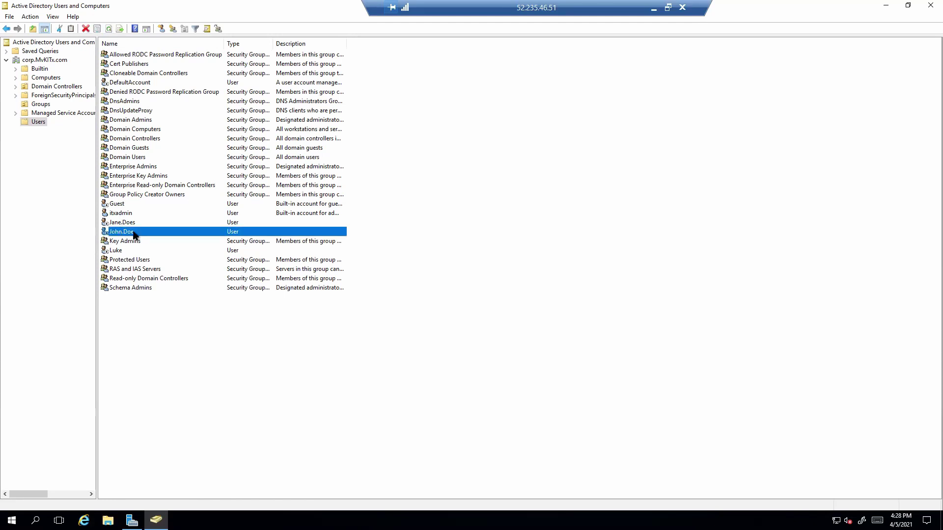
{"action": "double_click", "coordinate": [133, 235]}
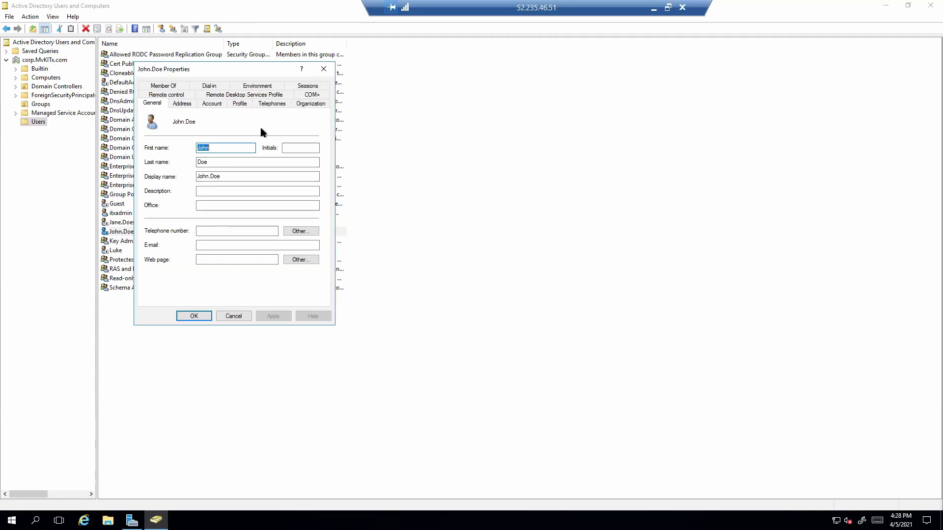
{"action": "left_click", "coordinate": [303, 104]}
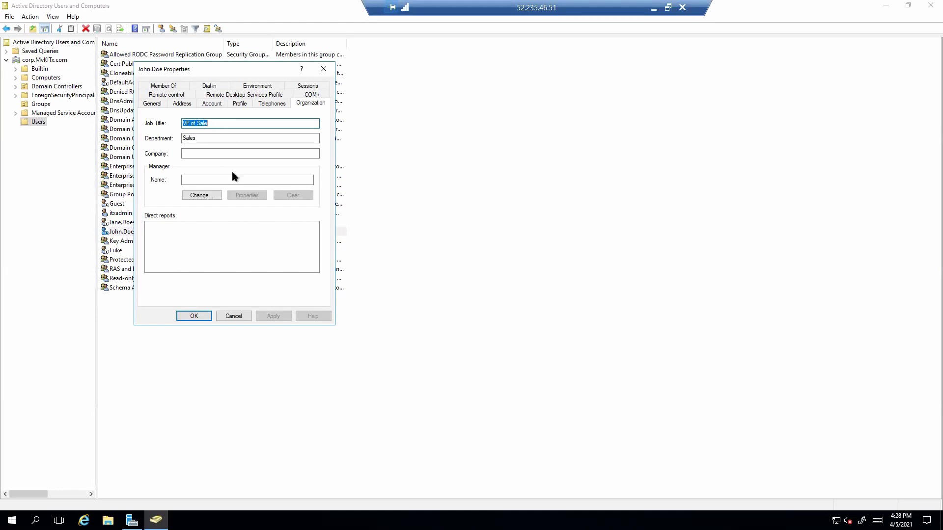
- Close the user properties and confirm ServiceNow_Users now lists the new hire too
{"action": "left_click_drag", "start_coordinate": [229, 316], "coordinate": [139, 203]}
{"action": "key", "text": "Escape"}
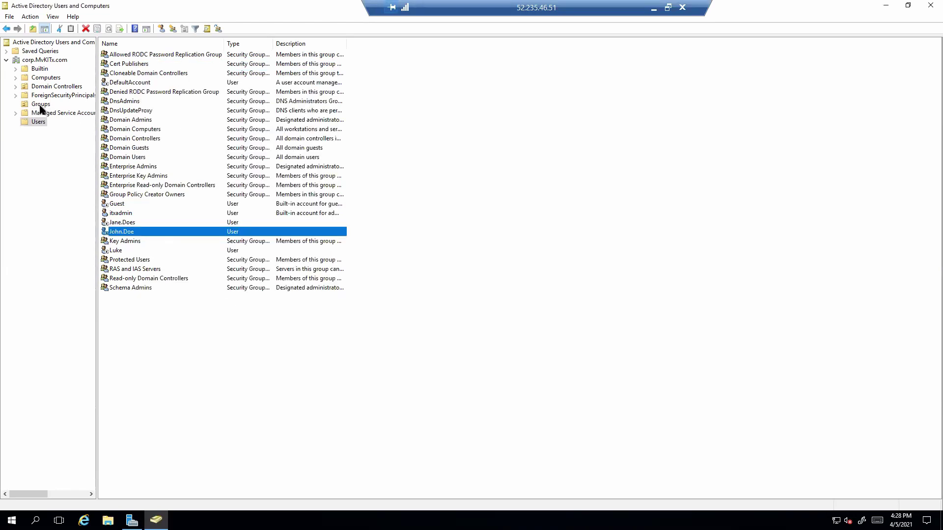
{"action": "left_click", "coordinate": [39, 105]}
{"action": "double_click", "coordinate": [130, 55]}
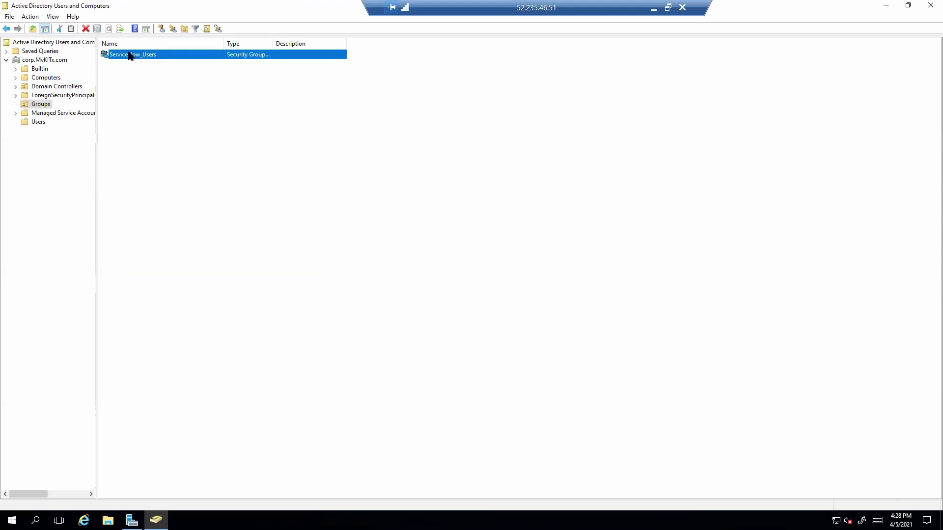
{"action": "left_click", "coordinate": [176, 86]}
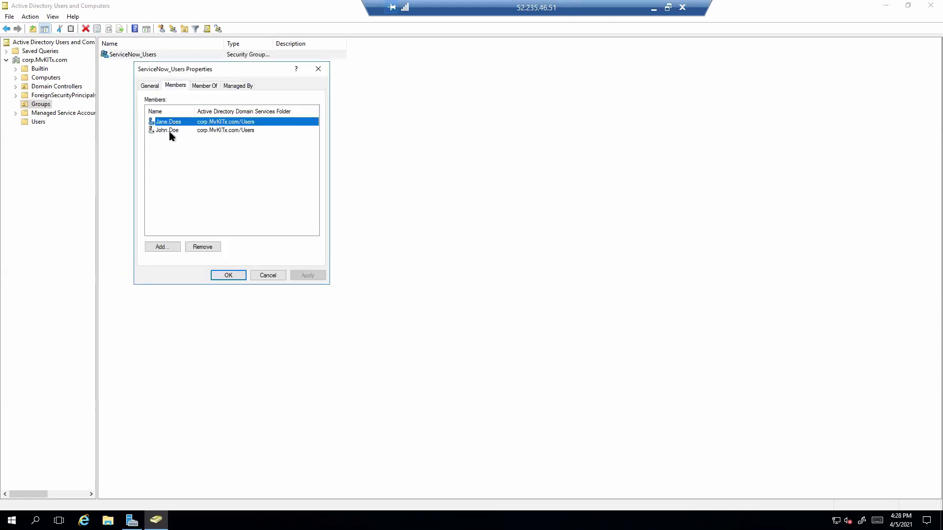
{"action": "left_click", "coordinate": [267, 275]}
- Leave the remote desktop and maximize the Teams ITx Happenings Channel window
{"action": "left_click", "coordinate": [654, 8]}
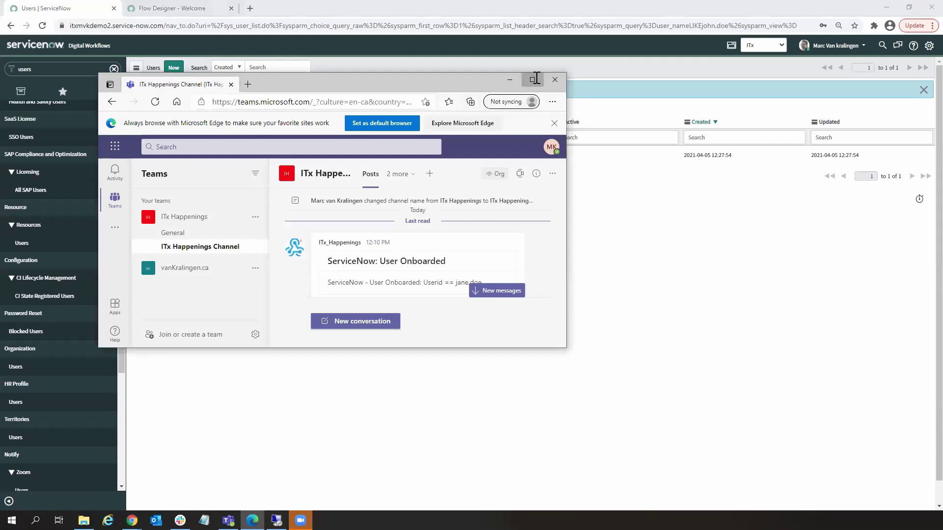
{"action": "left_click", "coordinate": [533, 80]}
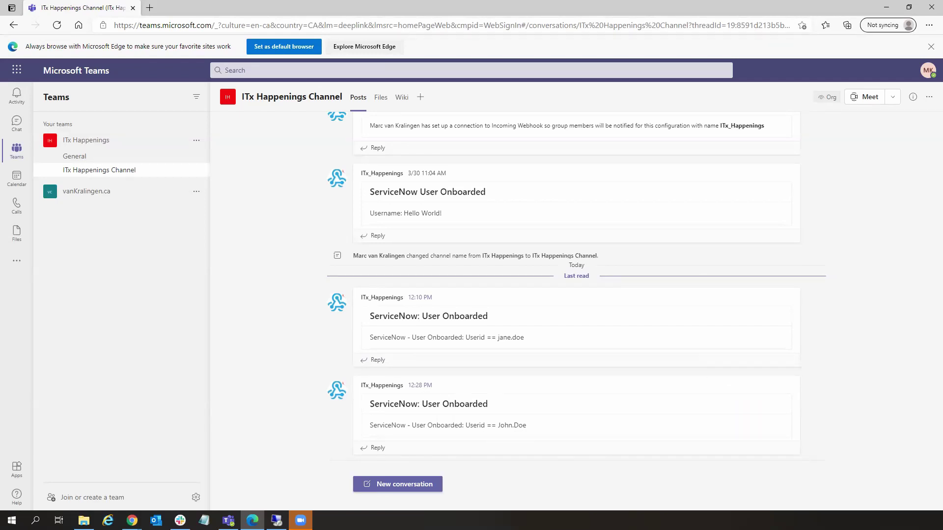
{"action": "left_click", "coordinate": [180, 520]}
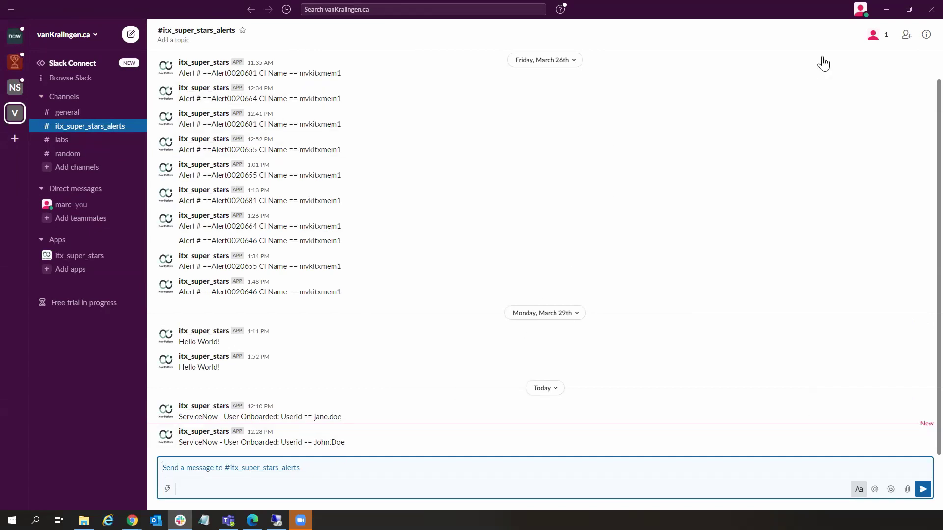
{"action": "left_click", "coordinate": [887, 10]}
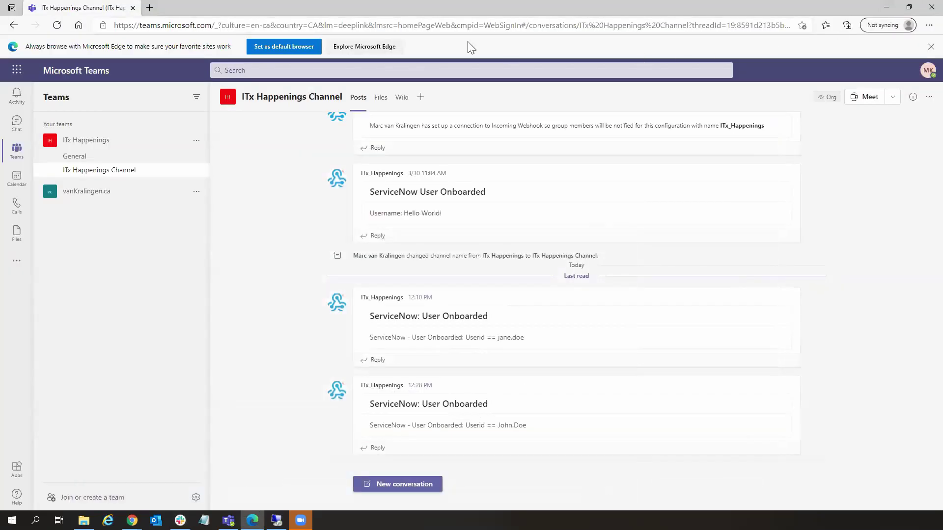
- Minimize Teams and switch to the Flow Designer - Welcome tab in Chrome
{"action": "left_click", "coordinate": [887, 7]}
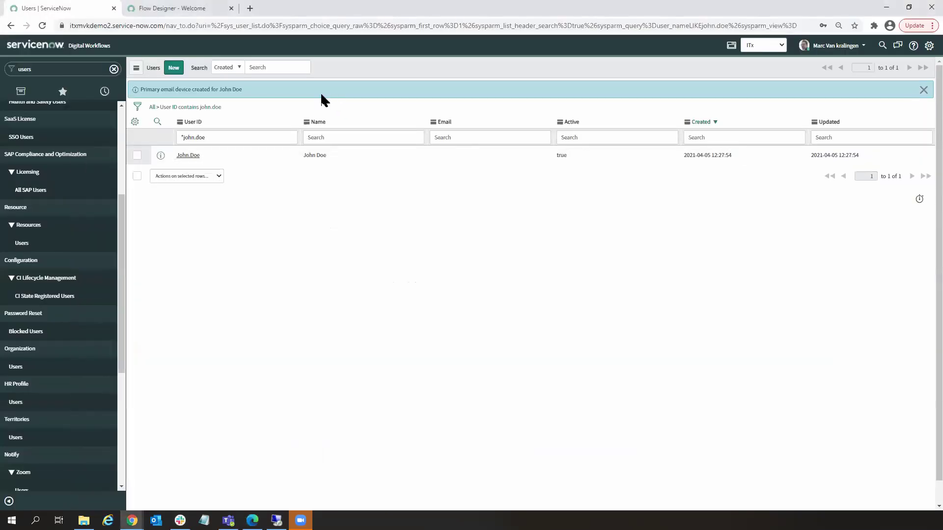
{"action": "left_click", "coordinate": [191, 11]}
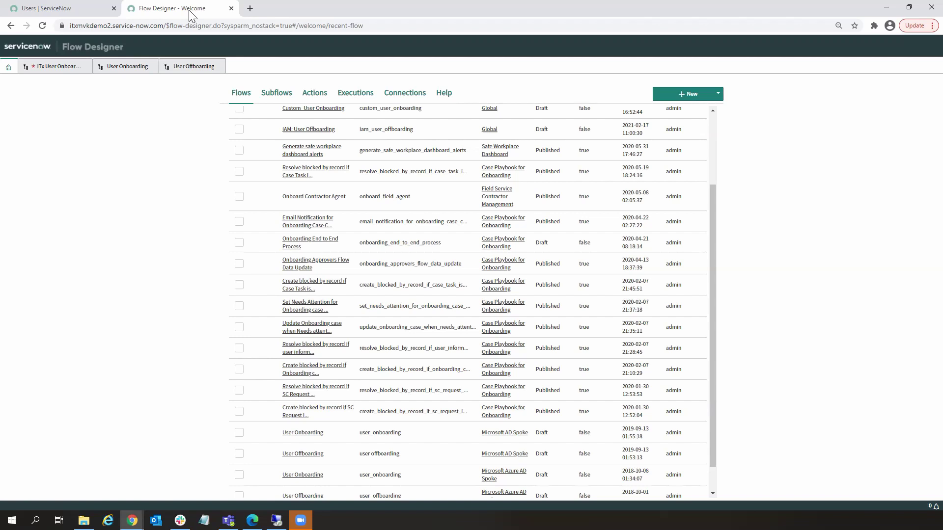
- Switch to the ITx User Onboarding flow sub-tab in Flow Designer
{"action": "left_click", "coordinate": [70, 69]}
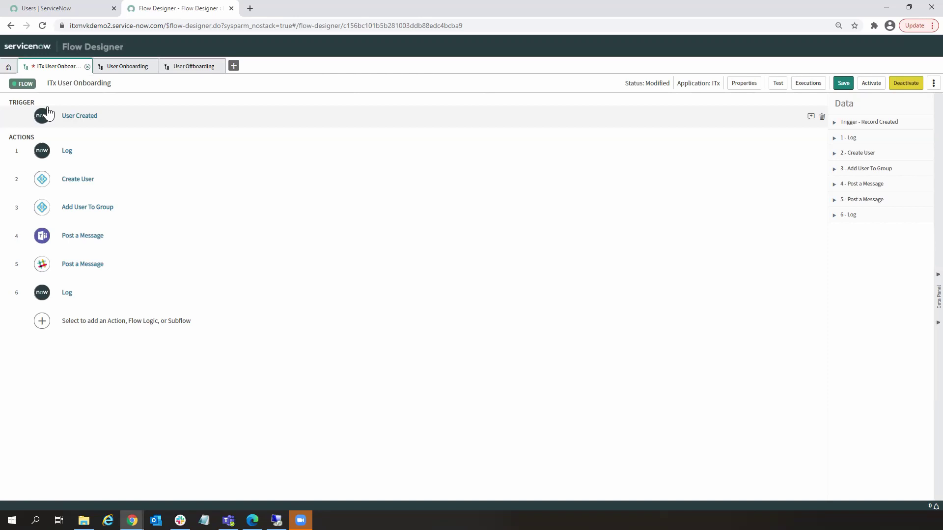
{"action": "left_click", "coordinate": [76, 118]}
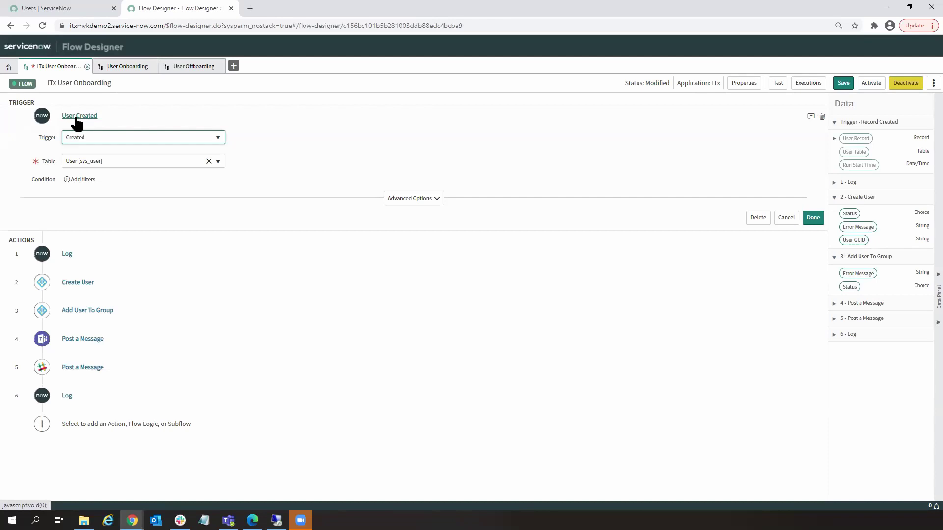
{"action": "left_click", "coordinate": [111, 143]}
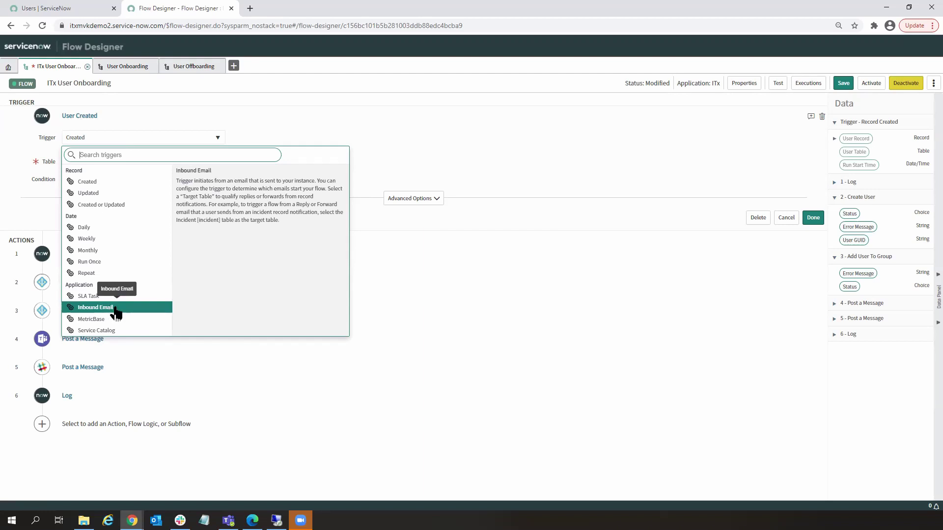
{"action": "left_click", "coordinate": [426, 140]}
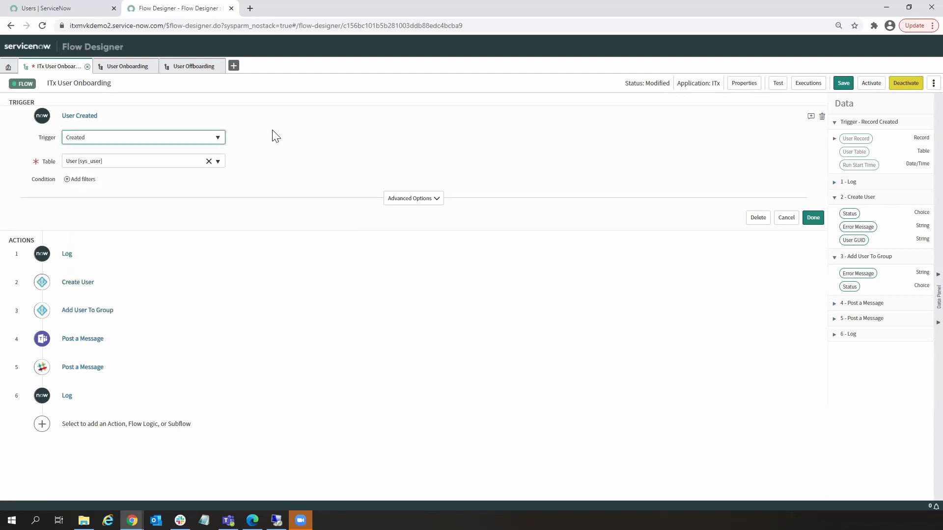
{"action": "left_click", "coordinate": [83, 119]}
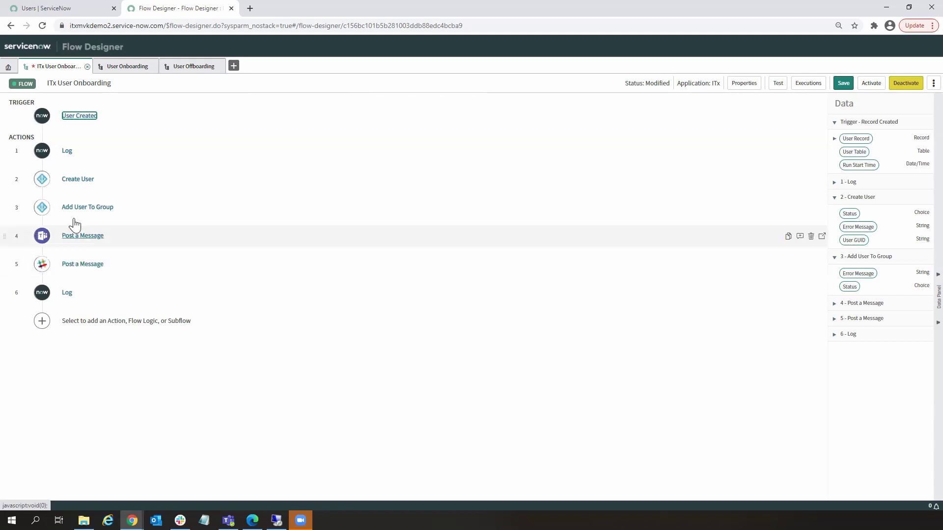
- Expand the Create User action (step 2) to reveal its field mappings
{"action": "left_click", "coordinate": [73, 179]}
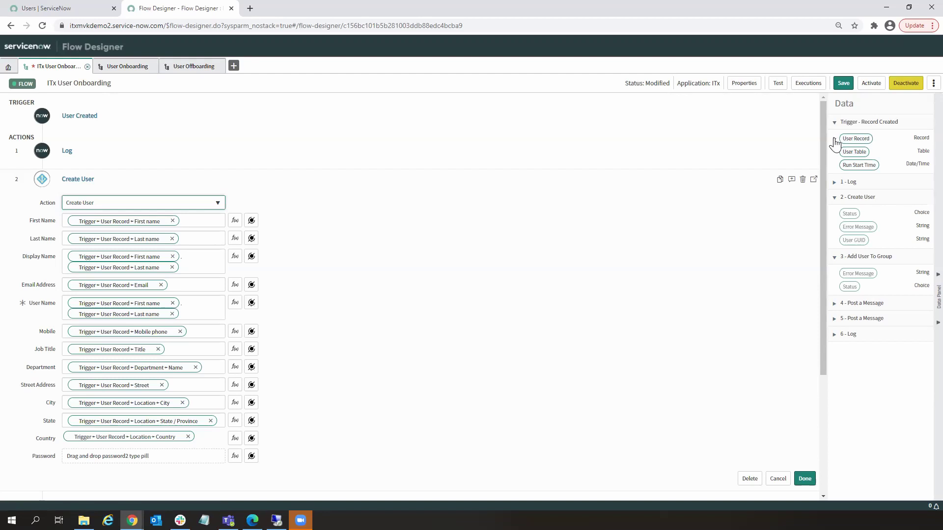
- Expand User Record in the Data panel and map its Email onto Email Address
{"action": "left_click", "coordinate": [835, 140]}
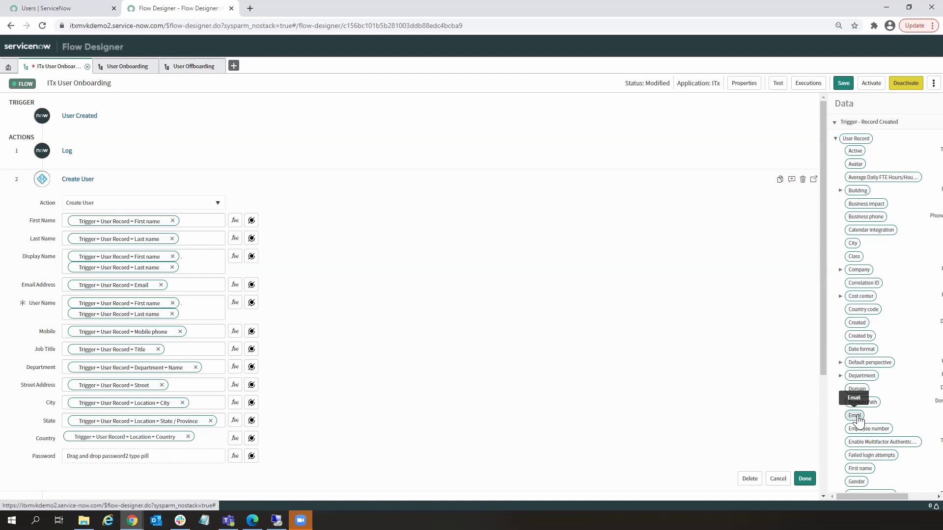
{"action": "left_click_drag", "start_coordinate": [857, 420], "coordinate": [145, 290]}
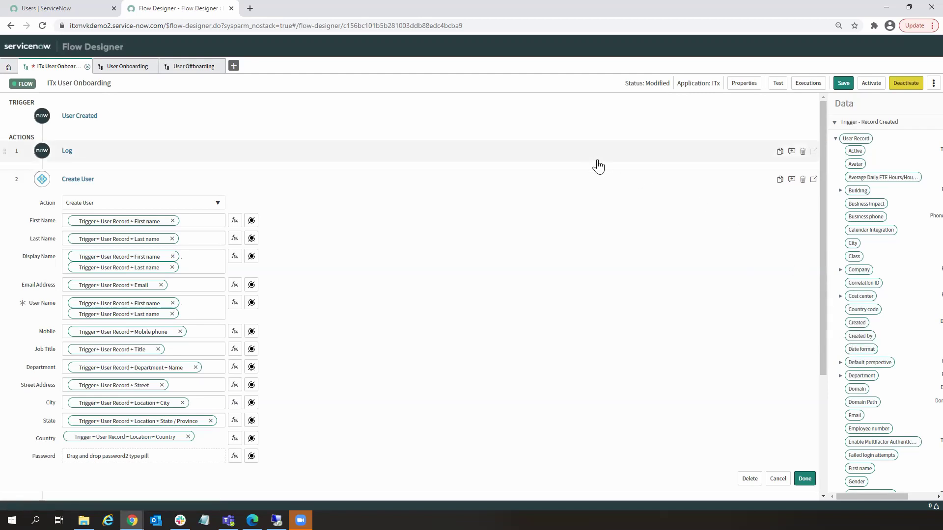
- Collapse the Create User step, then expand and re-collapse Add User To Group
{"action": "left_click", "coordinate": [85, 181]}
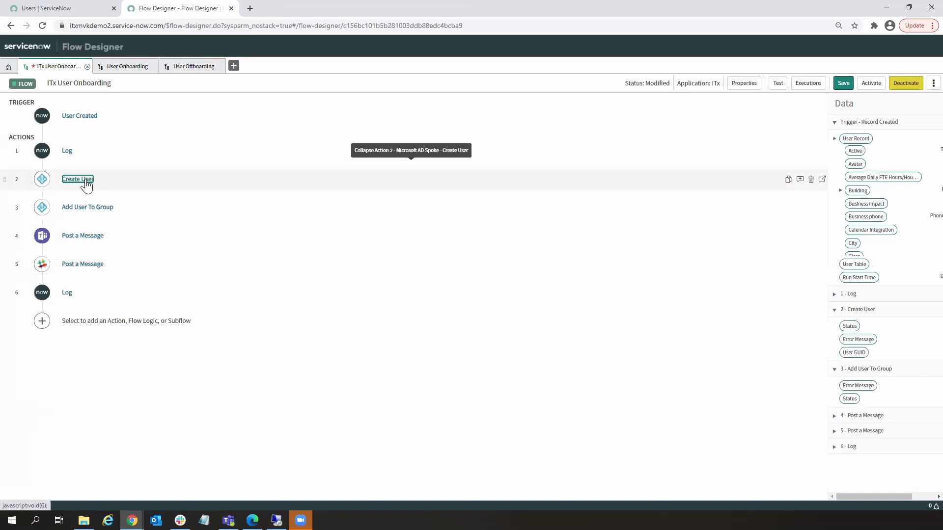
{"action": "left_click", "coordinate": [82, 210]}
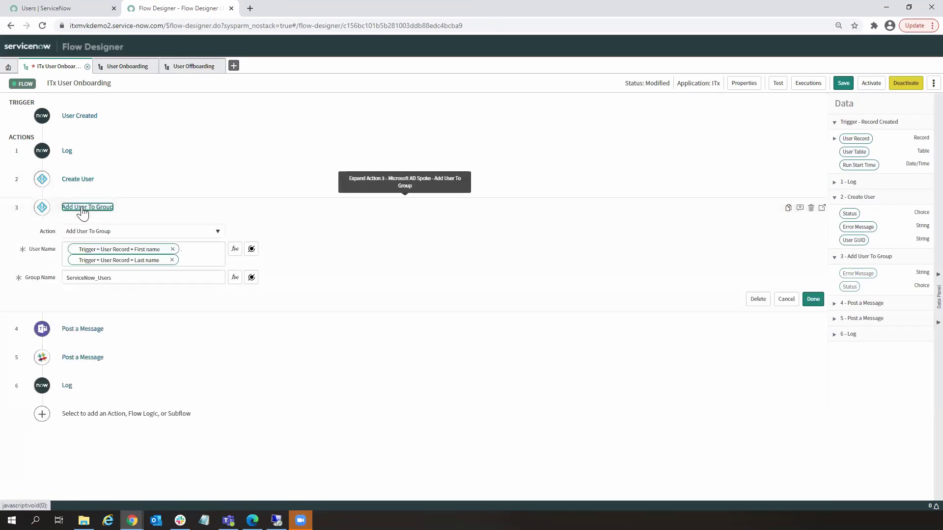
{"action": "left_click", "coordinate": [83, 211]}
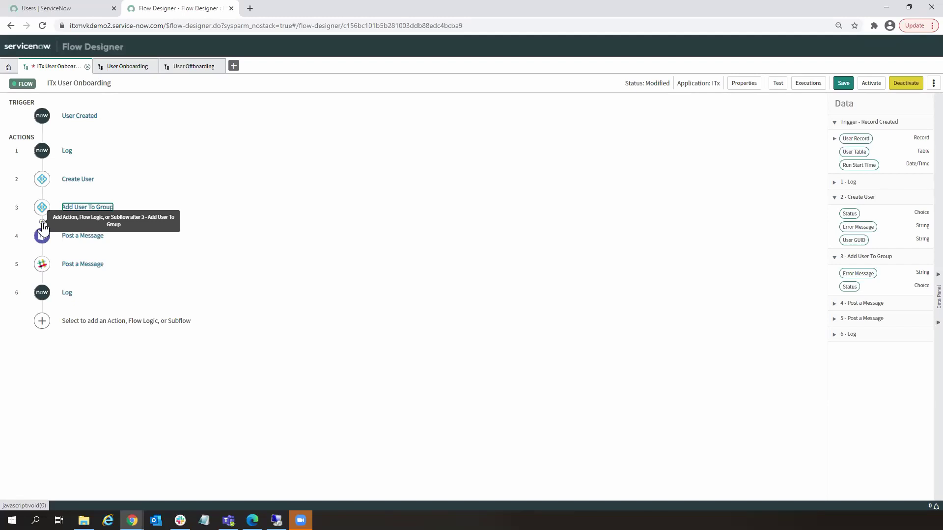
- Search actions for 'azure' after Add User To Group and browse Microsoft Azure AD actions without adding any
{"action": "left_click", "coordinate": [42, 224]}
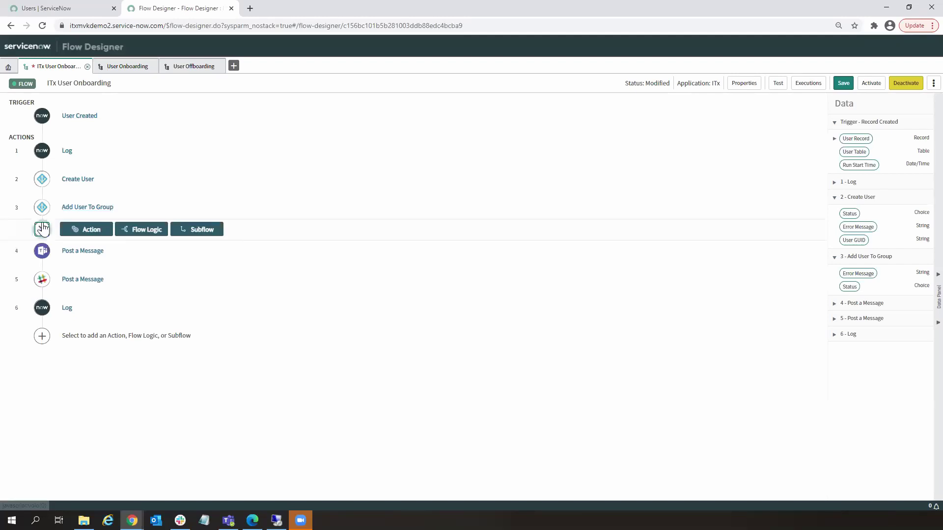
{"action": "left_click", "coordinate": [88, 233]}
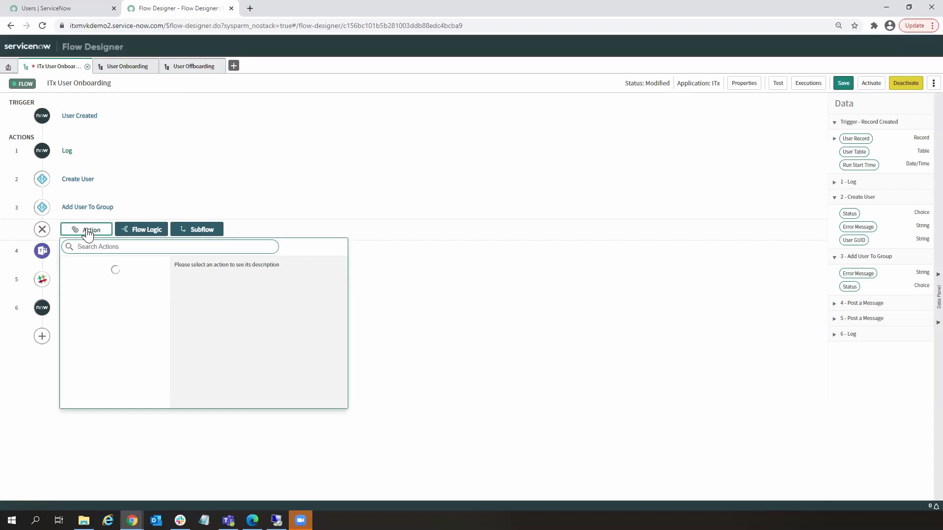
{"action": "left_click", "coordinate": [112, 243]}
{"action": "type", "text": "azure"}
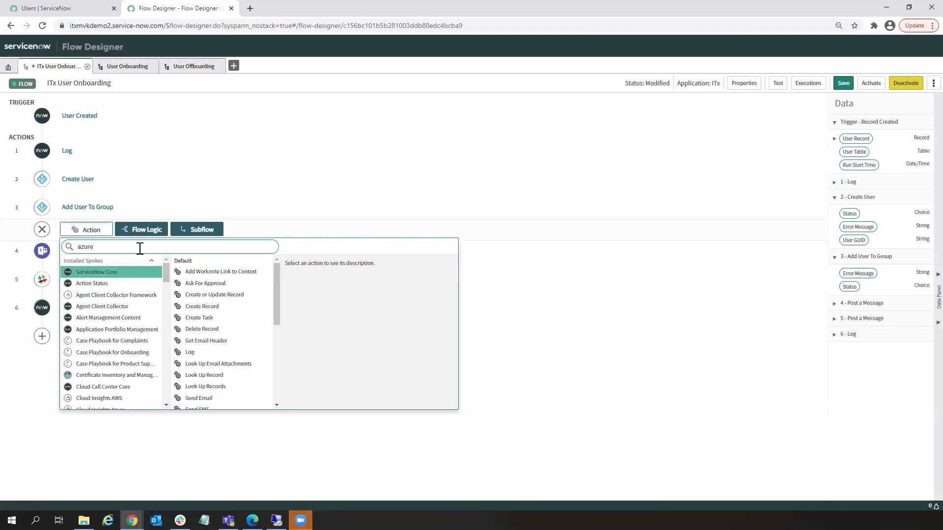
{"action": "left_click_drag", "start_coordinate": [165, 272], "coordinate": [161, 349]}
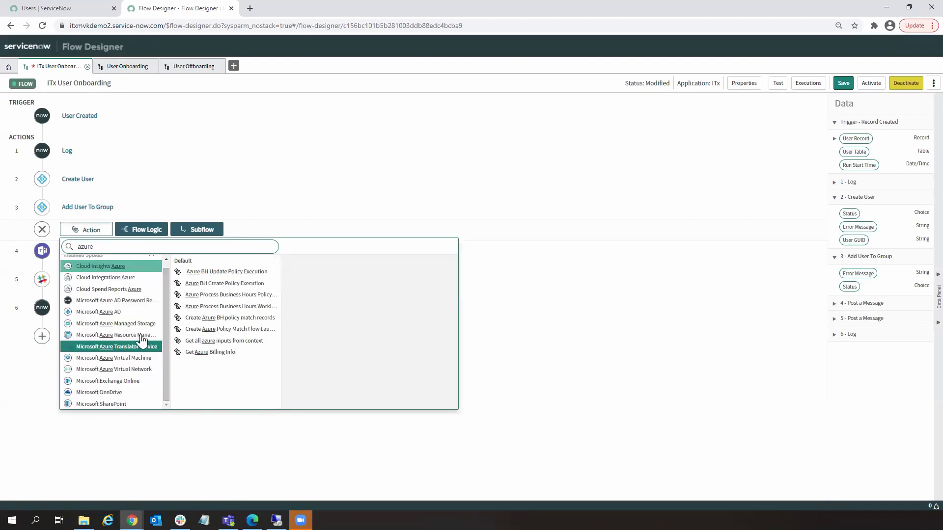
{"action": "left_click", "coordinate": [103, 312]}
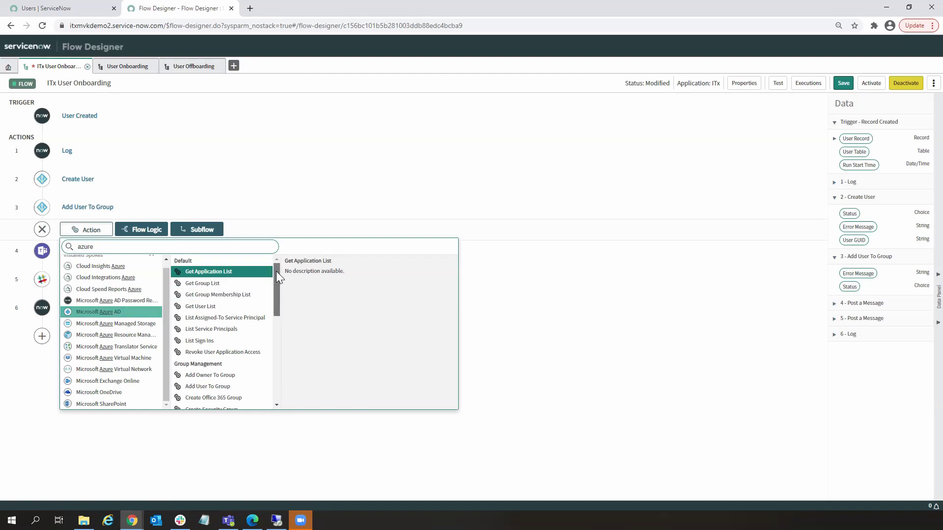
{"action": "mouse_move", "coordinate": [276, 271]}
{"action": "left_mouse_down"}
{"action": "mouse_move", "coordinate": [274, 353]}
{"action": "mouse_move", "coordinate": [275, 273]}
{"action": "left_mouse_up"}
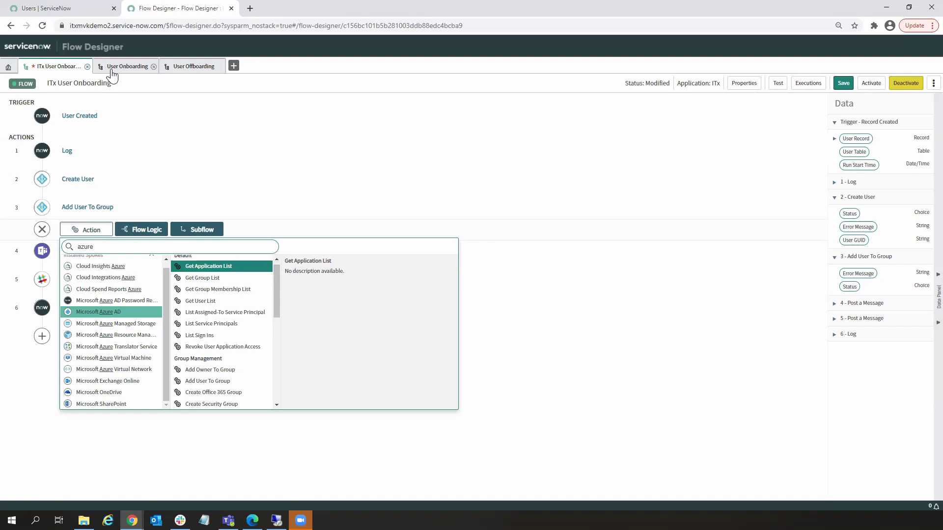
{"action": "left_click", "coordinate": [318, 75]}
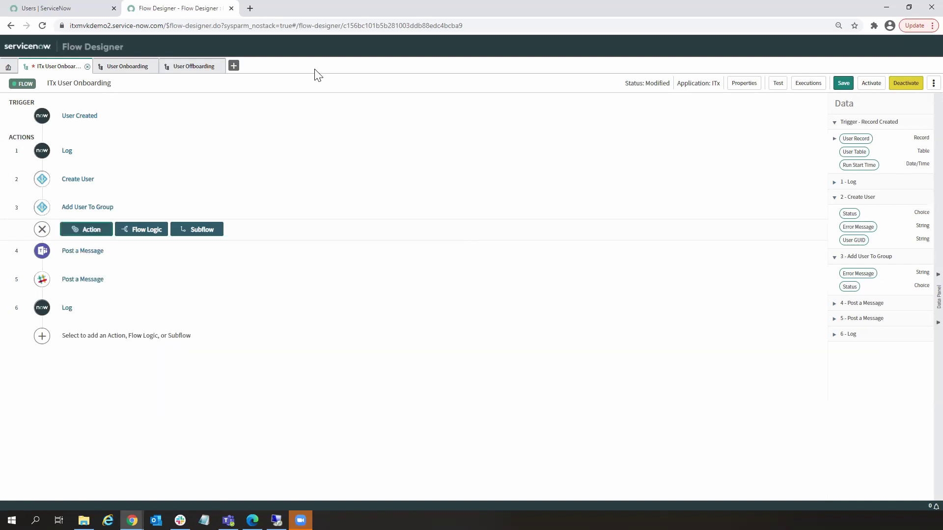
- Open the User Onboarding flow and scroll through its Create User, Enable User and Lookup Group steps
{"action": "left_click", "coordinate": [129, 67]}
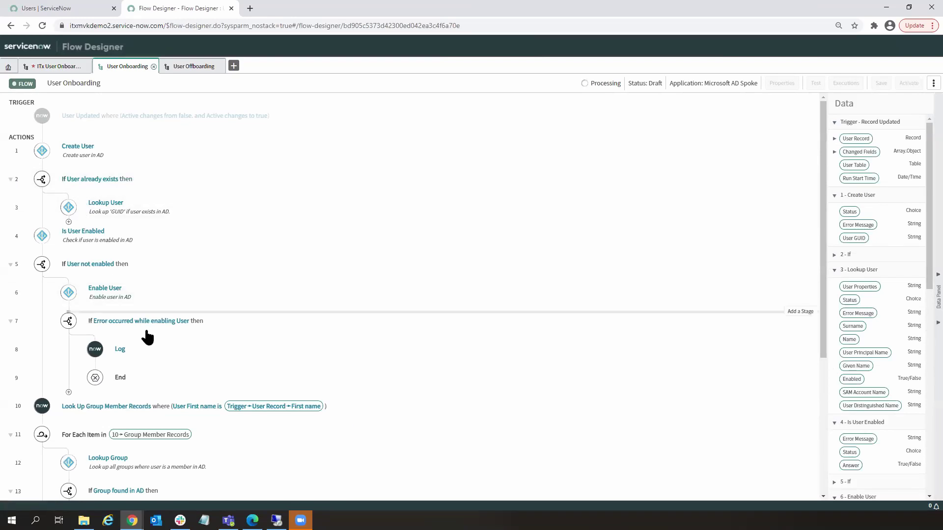
{"action": "scroll", "coordinate": [150, 366], "scroll_direction": "down", "scroll_amount": 3}
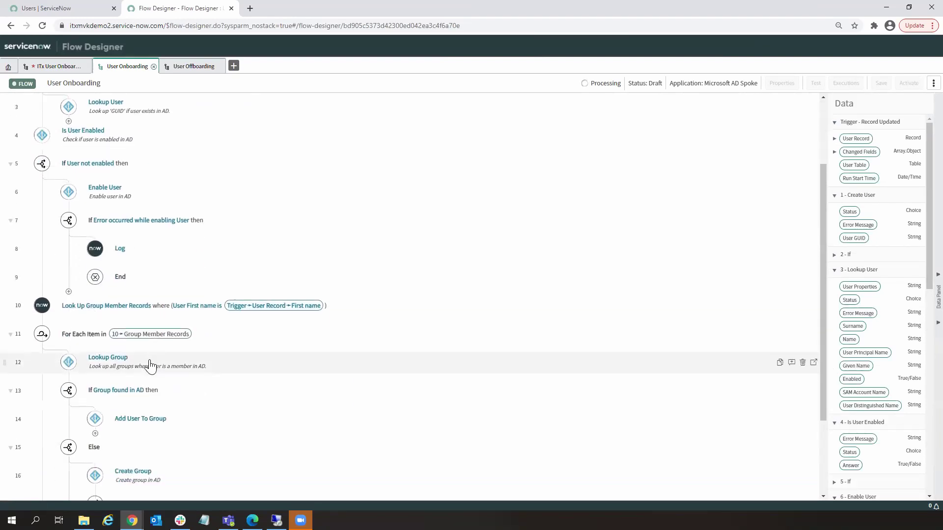
{"action": "scroll", "coordinate": [150, 359], "scroll_direction": "up", "scroll_amount": 3}
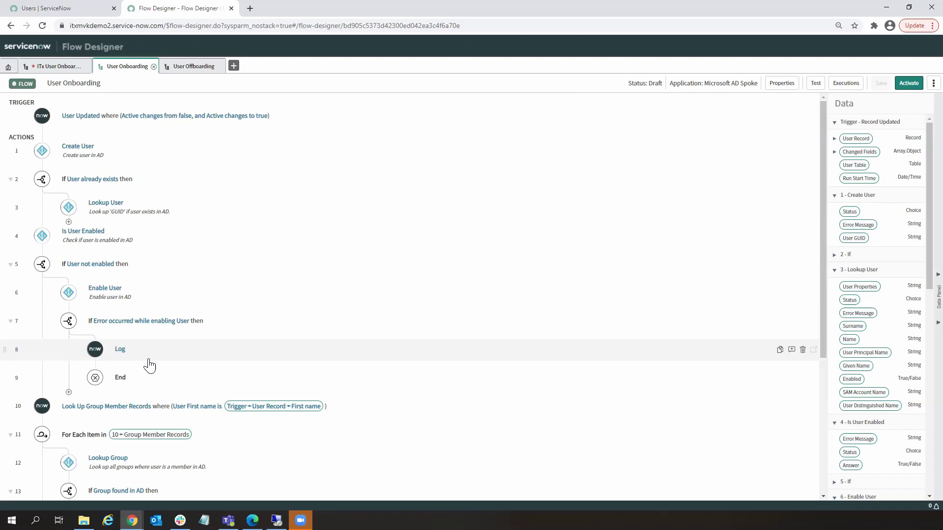
- Show the User Offboarding flow with Lookup User, Remove User From Group and Disable User steps
{"action": "left_click", "coordinate": [195, 69]}
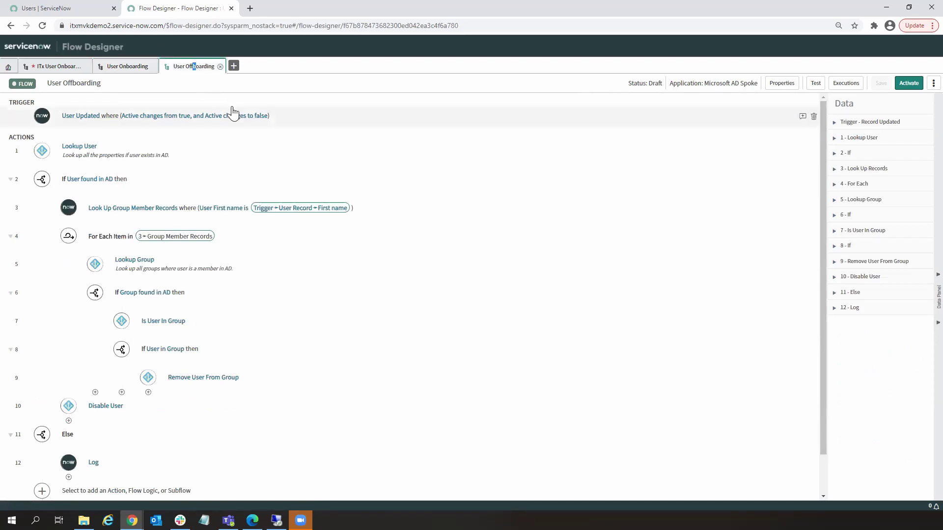